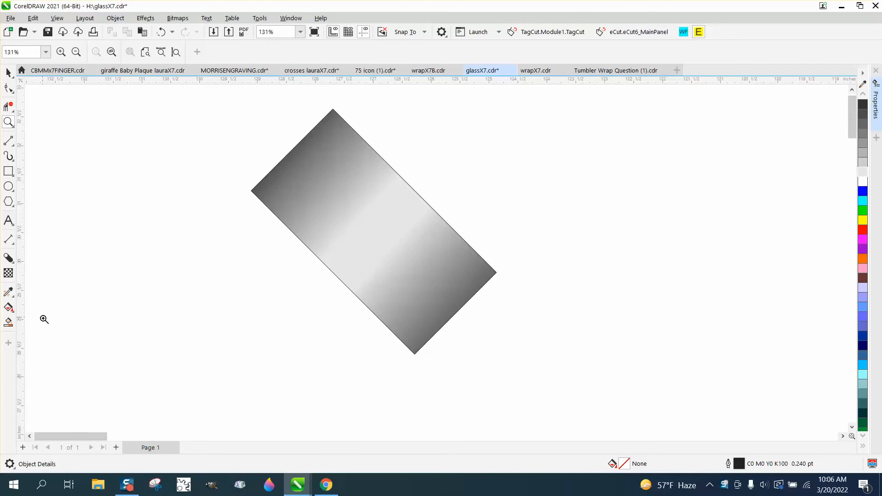
Recolour the rectangle's fountain fill with red on both end nodes and yellow on the three middle nodes
click(9, 307)
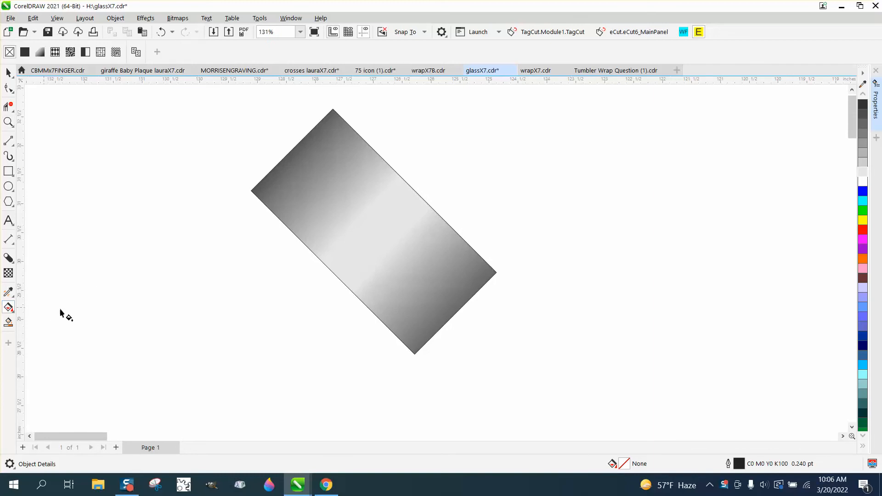
click(374, 258)
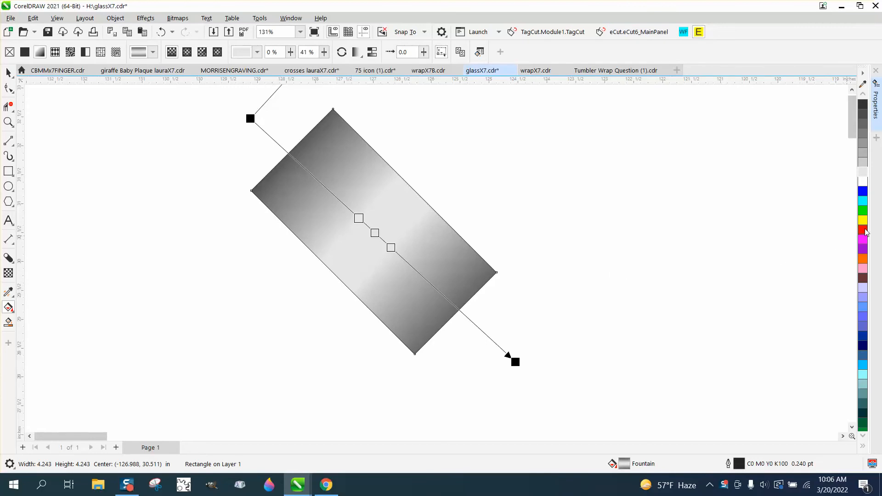
drag(865, 232, 515, 362)
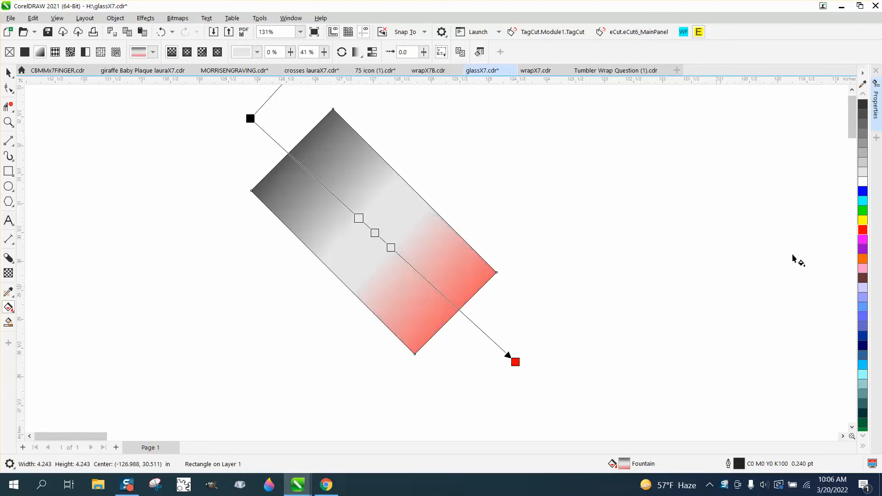
drag(865, 235, 253, 120)
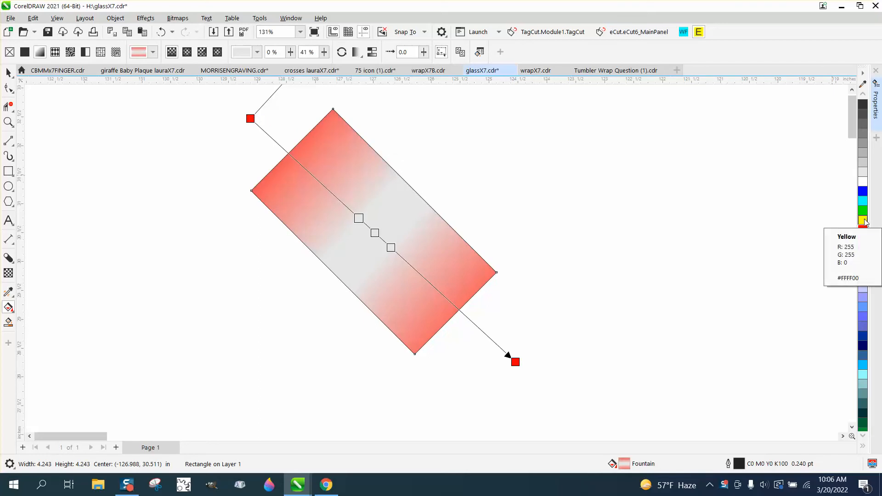
drag(864, 223, 375, 234)
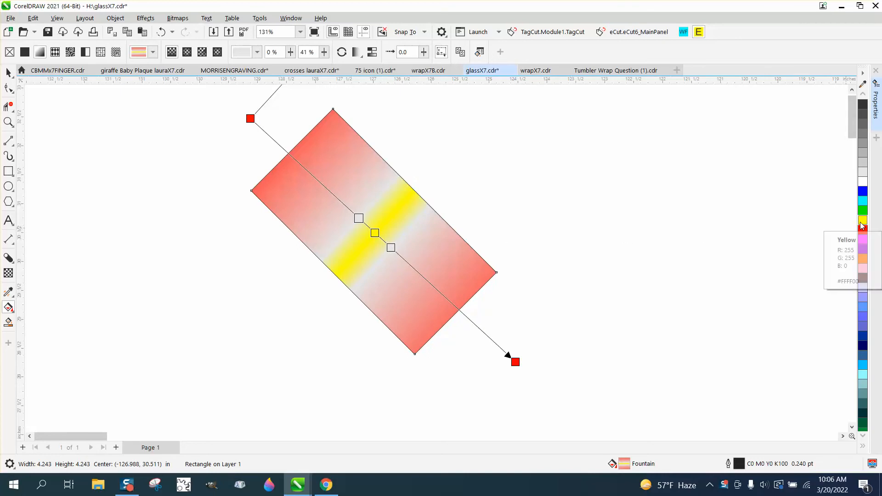
drag(863, 225, 392, 248)
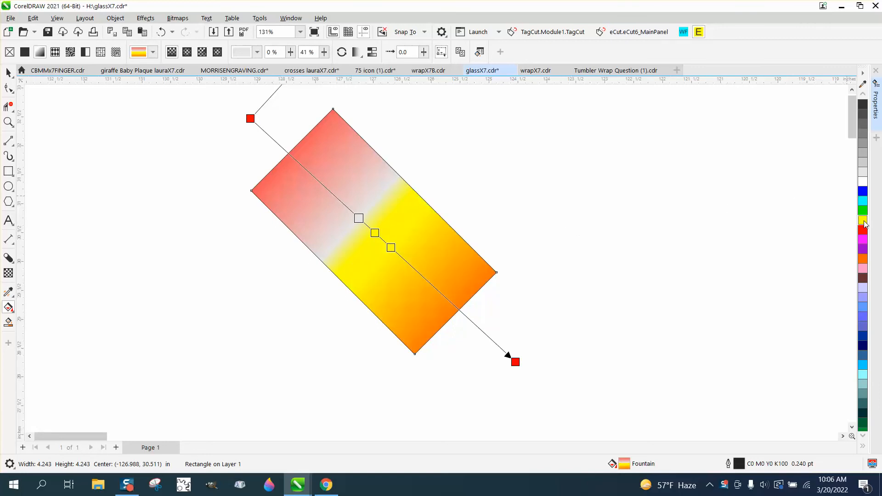
drag(864, 222, 383, 223)
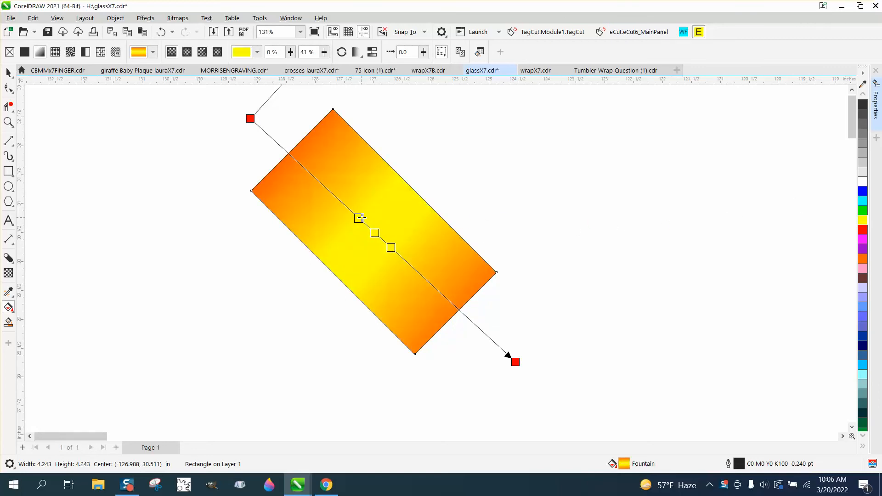
Clone the filled rectangle and mirror the clone horizontally so it crosses the original
click(3, 76)
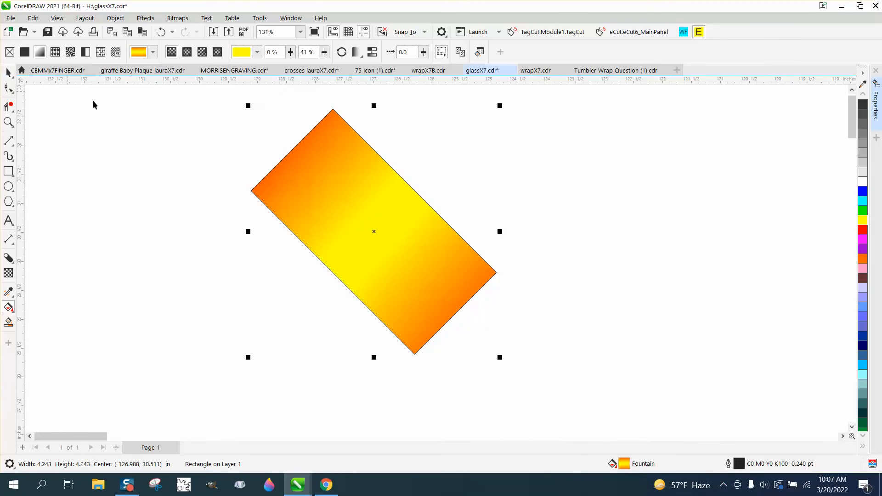
click(33, 17)
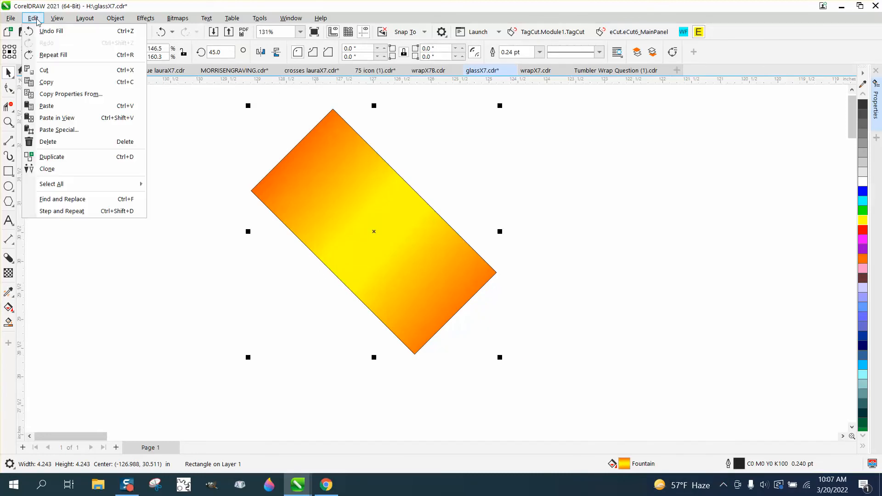
click(55, 172)
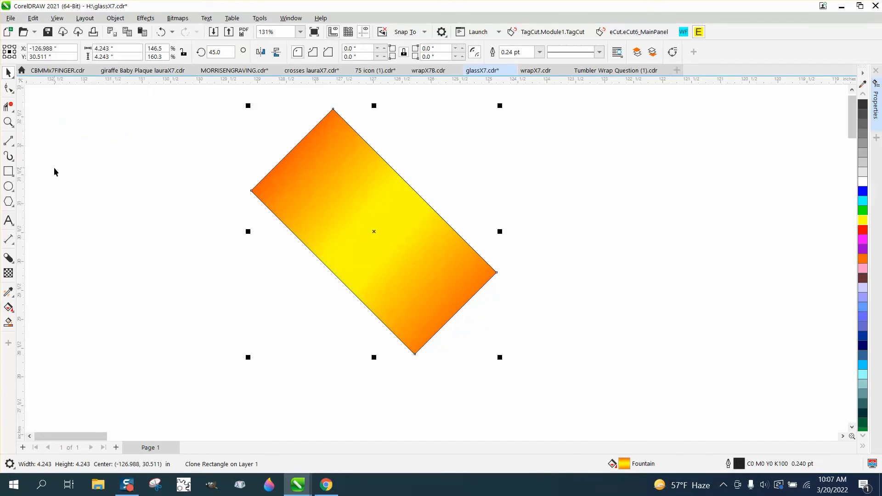
scroll(400, 144, down, 2)
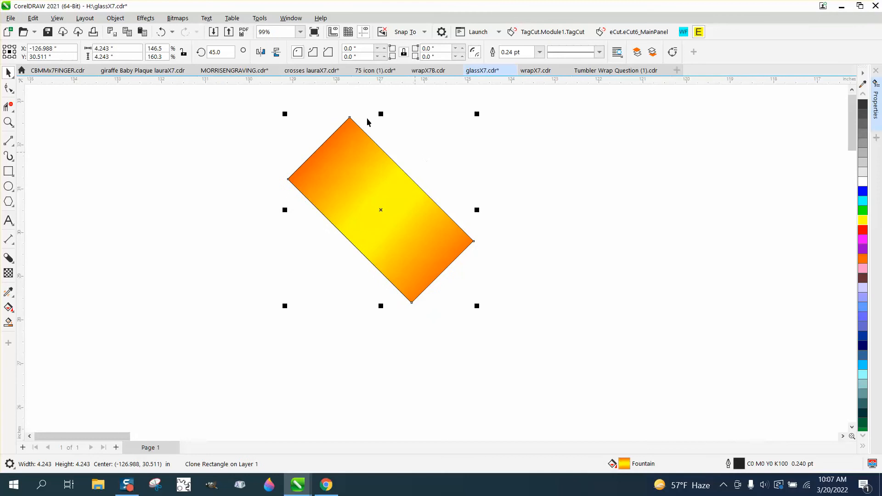
click(261, 52)
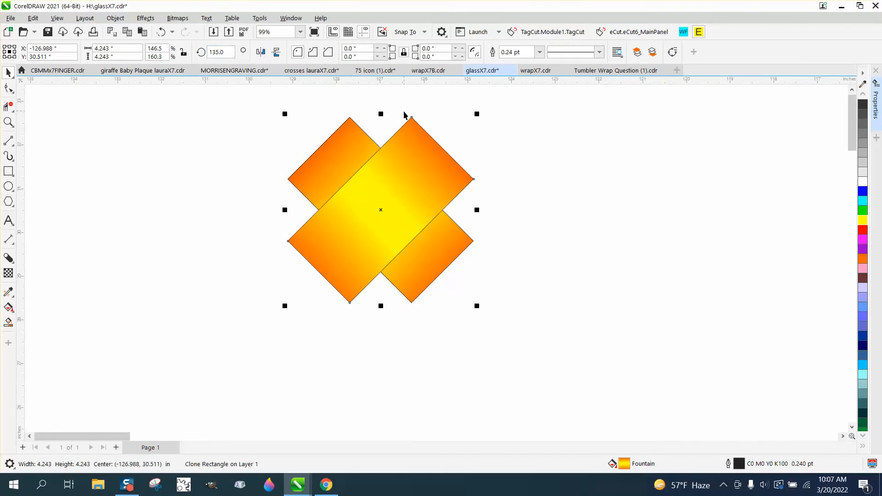
Snap the mirrored clone's upper-right end against the lower half of the original's lower-left side, aligned with its bottom corner
mouse_move(413, 119)
mouse_down()
mouse_move(488, 244)
mouse_move(476, 247)
mouse_up()
scroll(418, 133, down, 2)
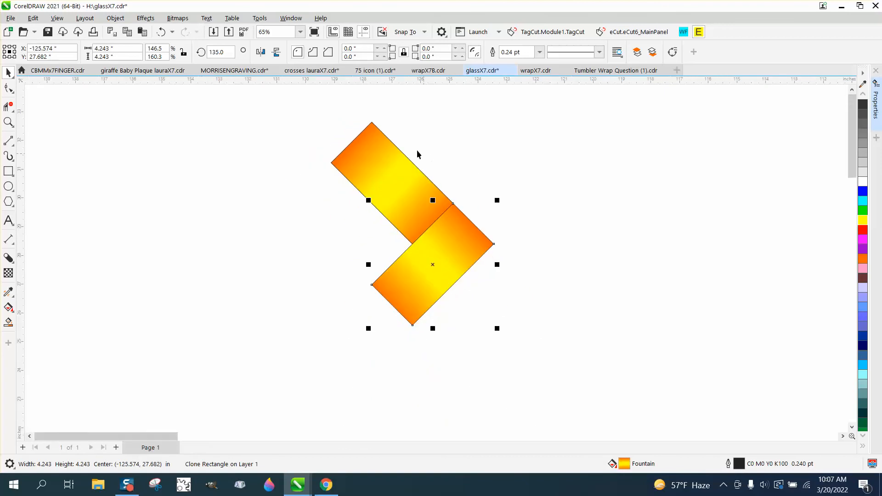
scroll(417, 154, down, 1)
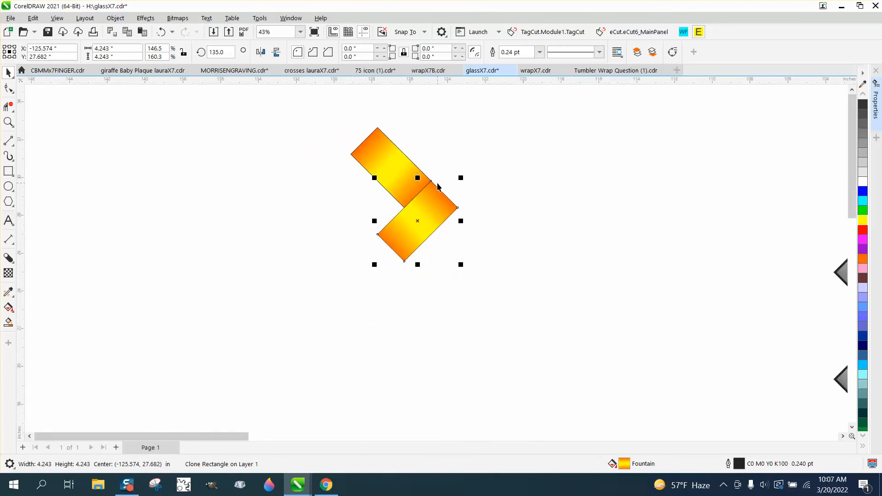
drag(460, 209, 402, 224)
drag(457, 207, 404, 208)
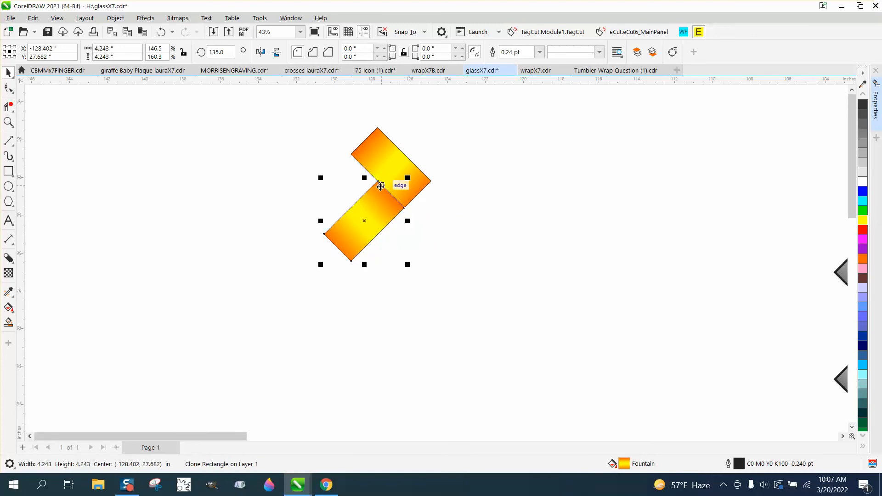
Add the zigzag's third and fourth rectangles by horizontally mirroring a copy of the previous one each time and snapping it below
click(261, 52)
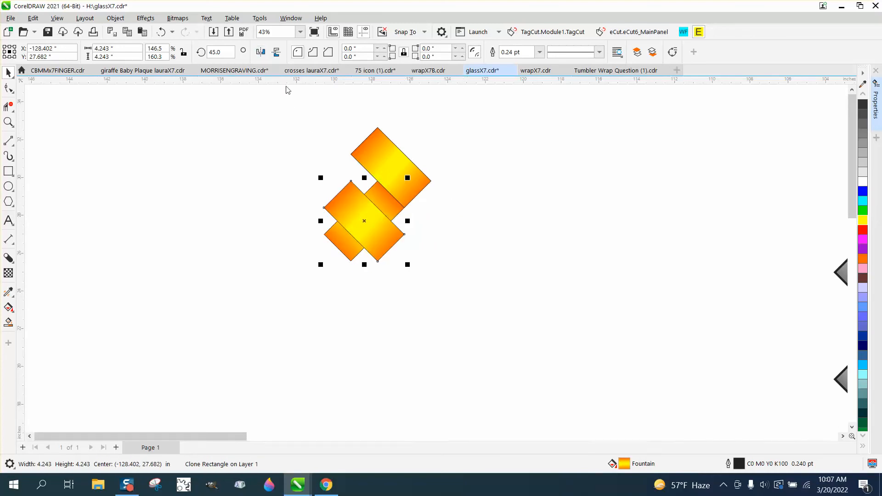
drag(353, 183, 411, 276)
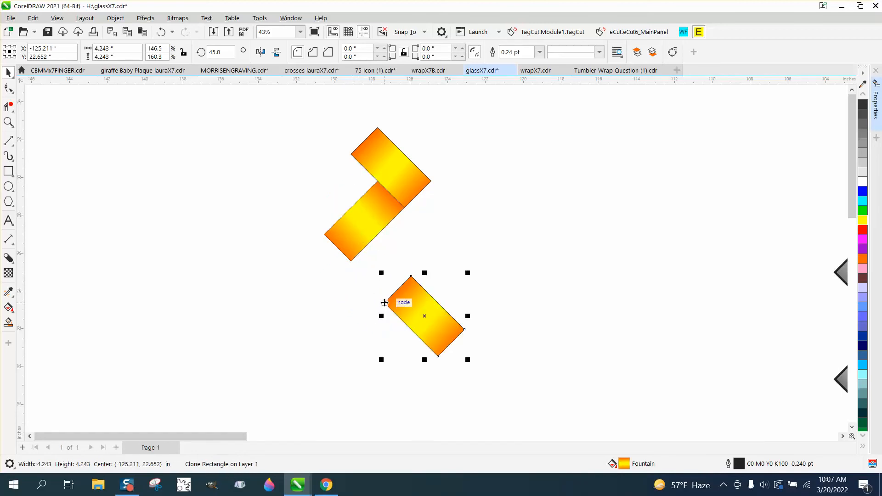
drag(386, 305, 352, 261)
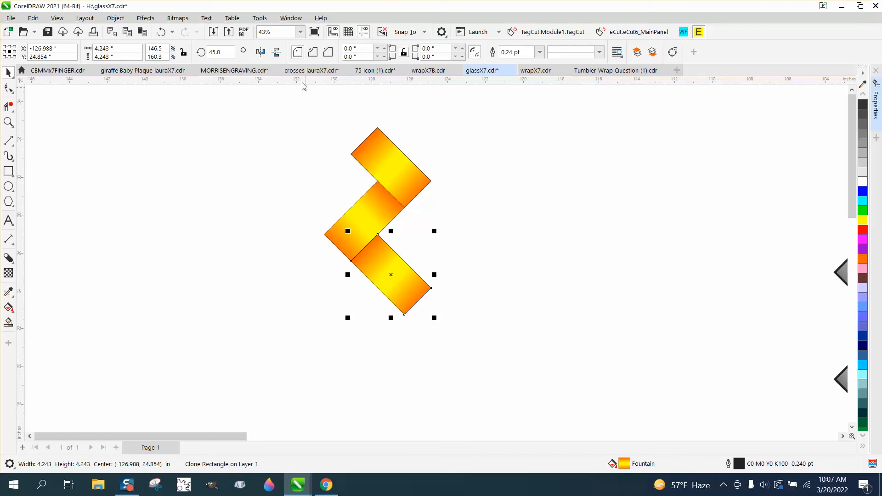
click(260, 52)
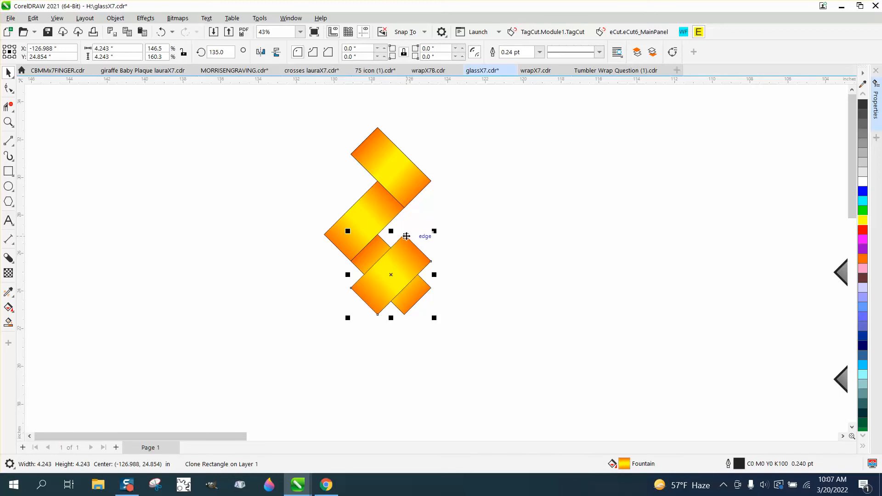
drag(419, 249, 404, 321)
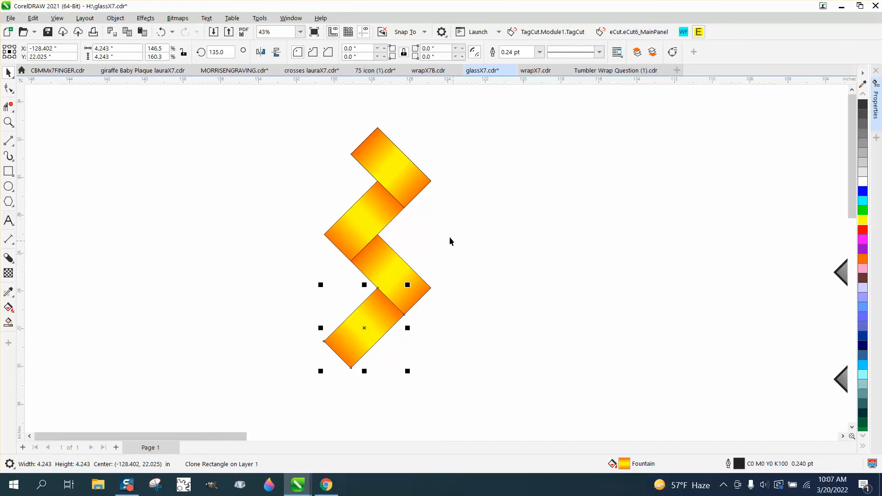
Extend the zigzag column with a fifth and sixth rectangle, each a horizontally mirrored copy snapped beneath the preceding one
click(261, 51)
drag(351, 287, 435, 402)
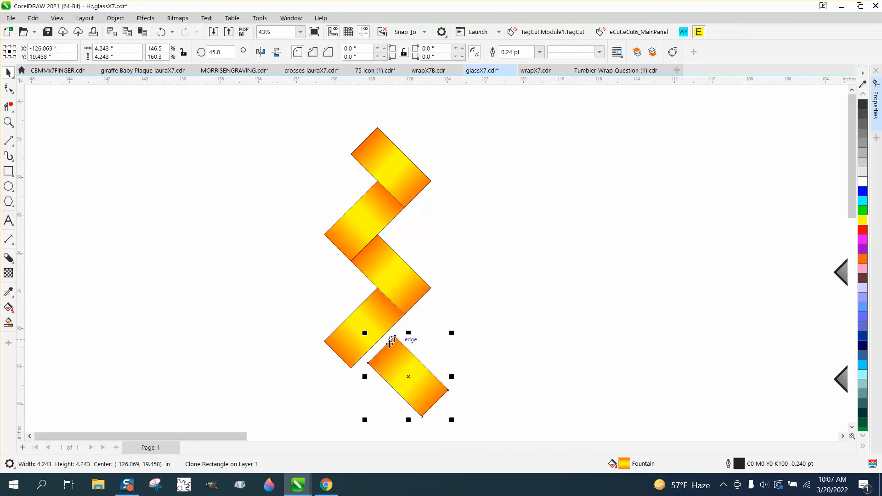
drag(369, 363, 354, 370)
scroll(260, 233, down, 1)
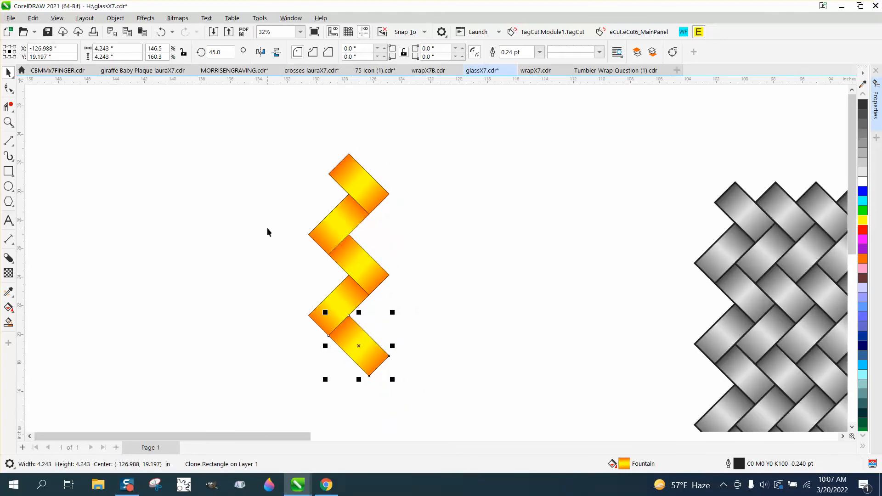
click(264, 54)
drag(375, 328, 369, 380)
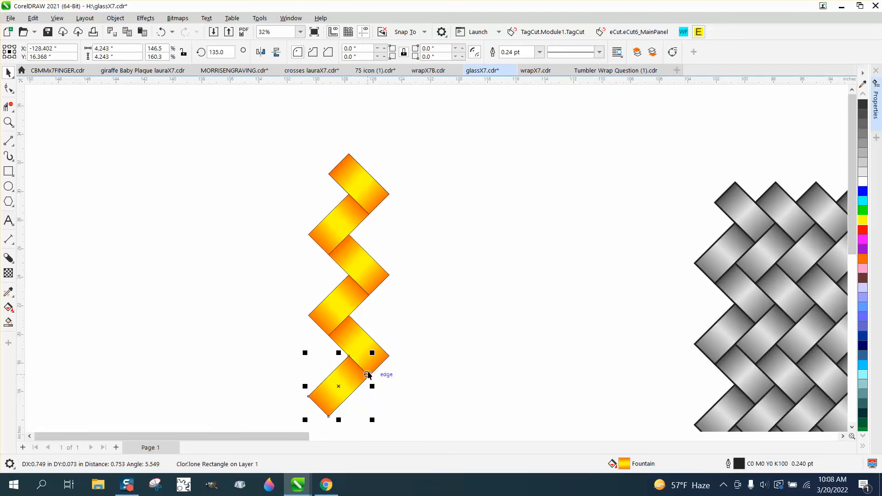
scroll(293, 276, down, 1)
click(283, 248)
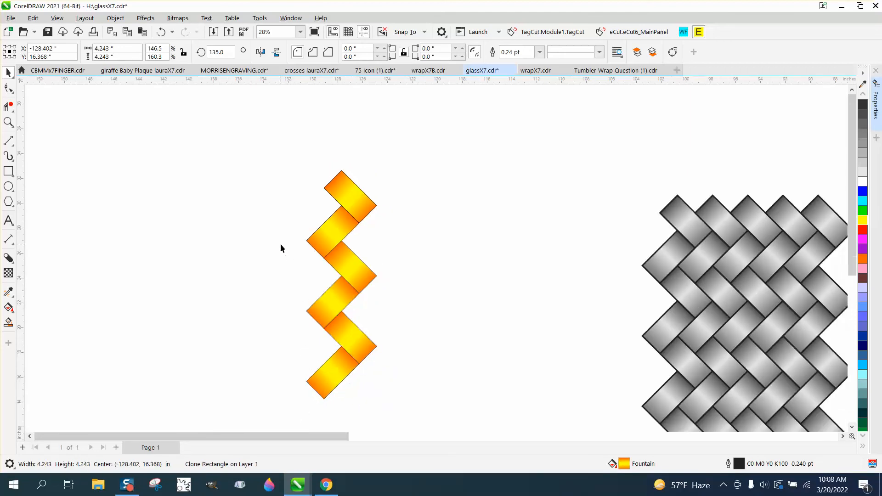
Change both end nodes of the top control rectangle's fountain fill to green
click(8, 122)
scroll(486, 425, up, 1)
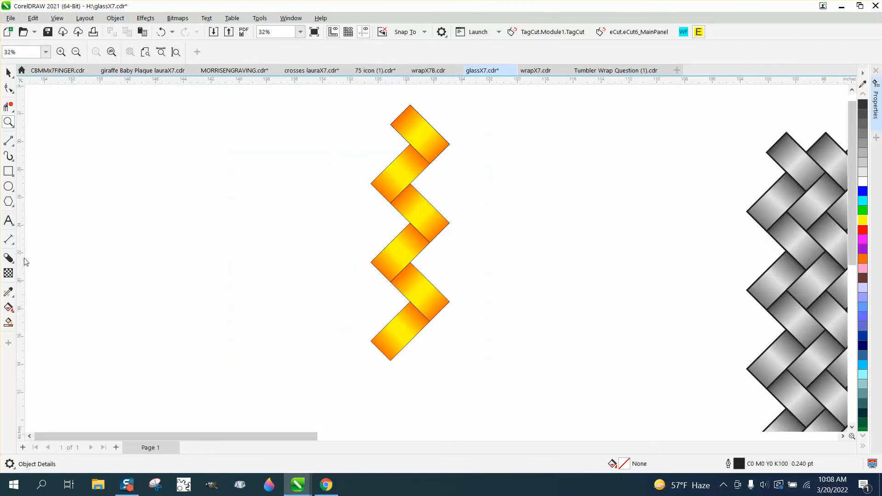
click(8, 308)
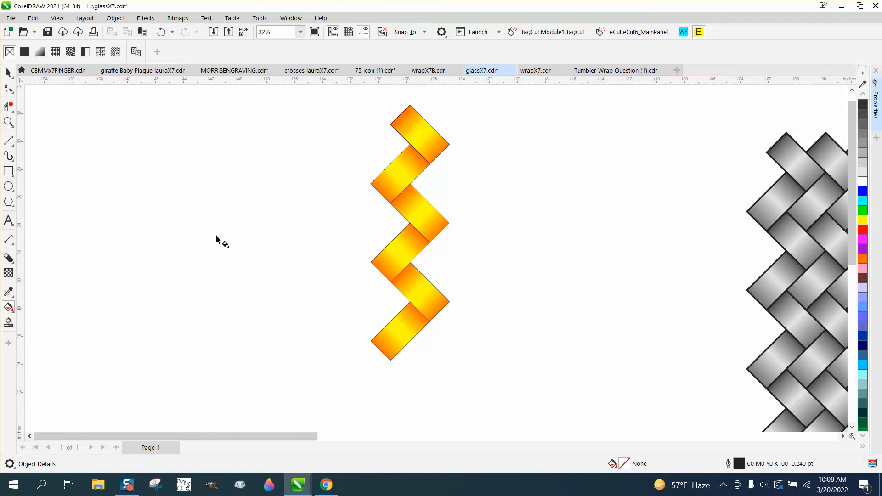
click(433, 142)
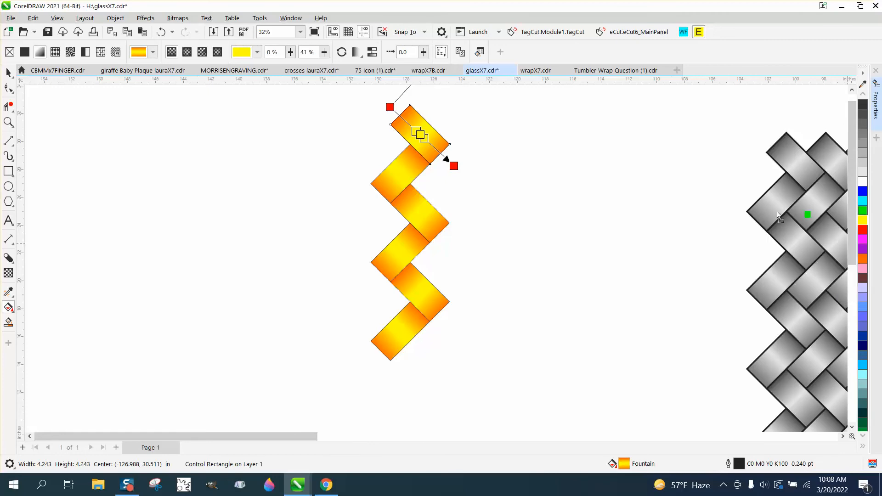
drag(863, 210, 454, 165)
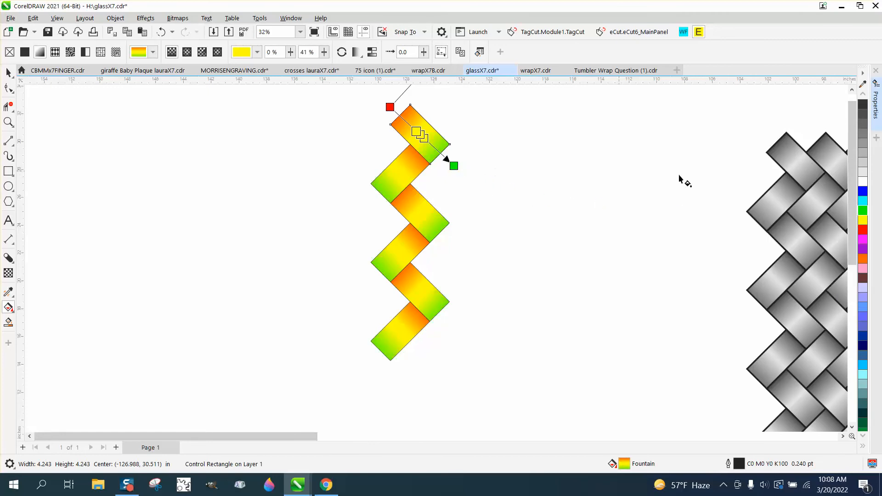
drag(862, 214, 390, 107)
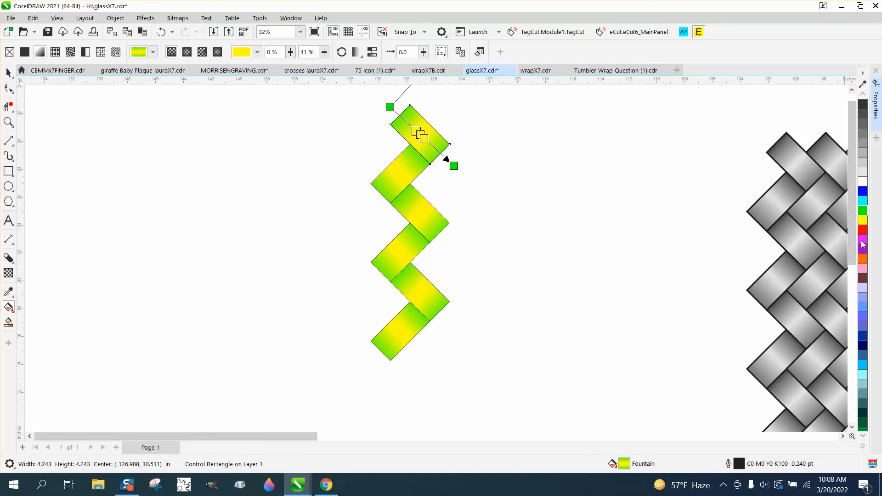
Colour only the centre node of the control rectangle's fountain fill magenta, undoing the misplaced magenta on its neighbouring node
drag(863, 244, 418, 133)
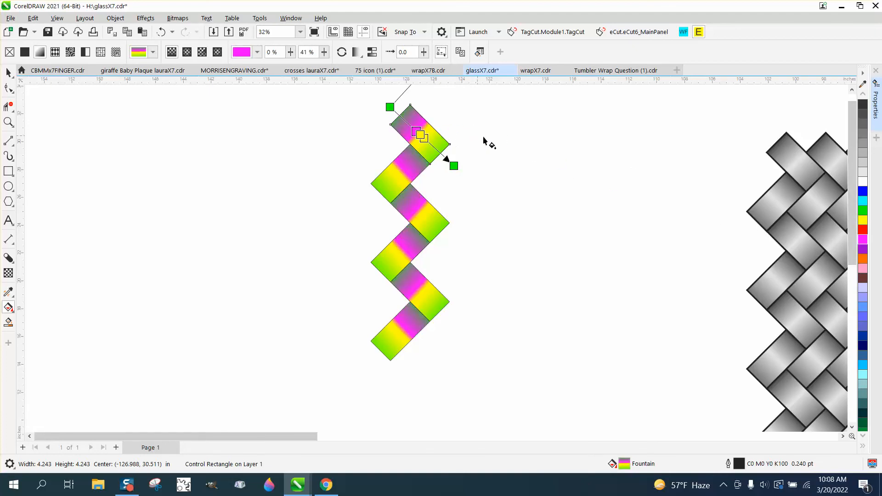
click(162, 31)
click(8, 122)
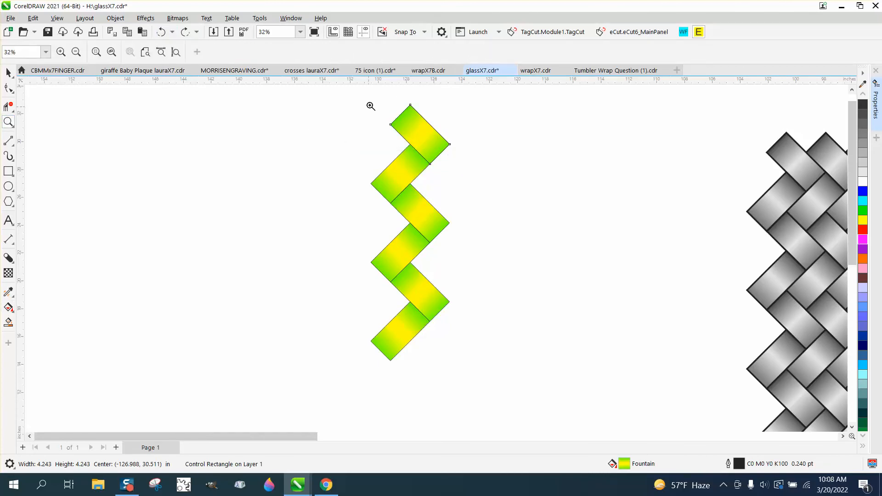
drag(540, 244, 540, 244)
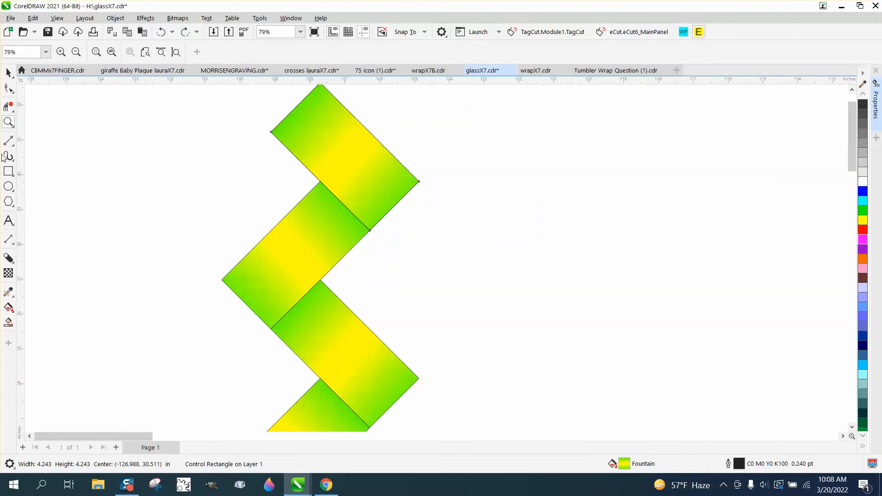
click(9, 308)
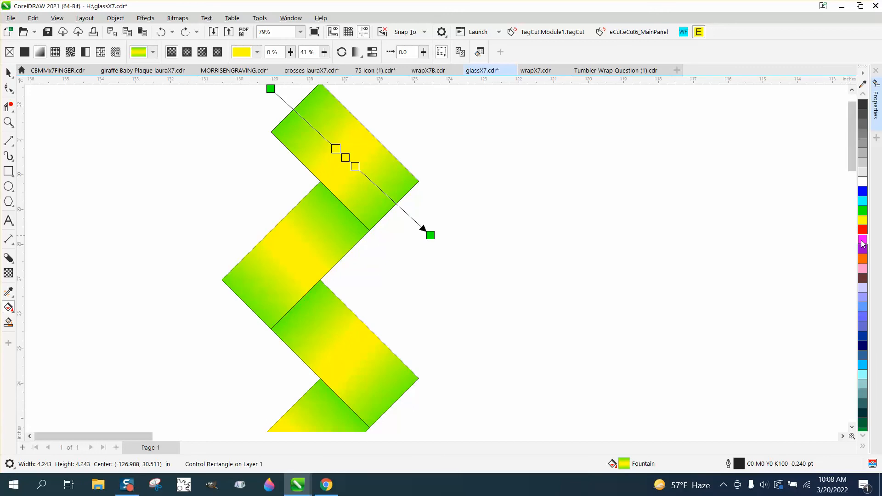
drag(862, 243, 345, 158)
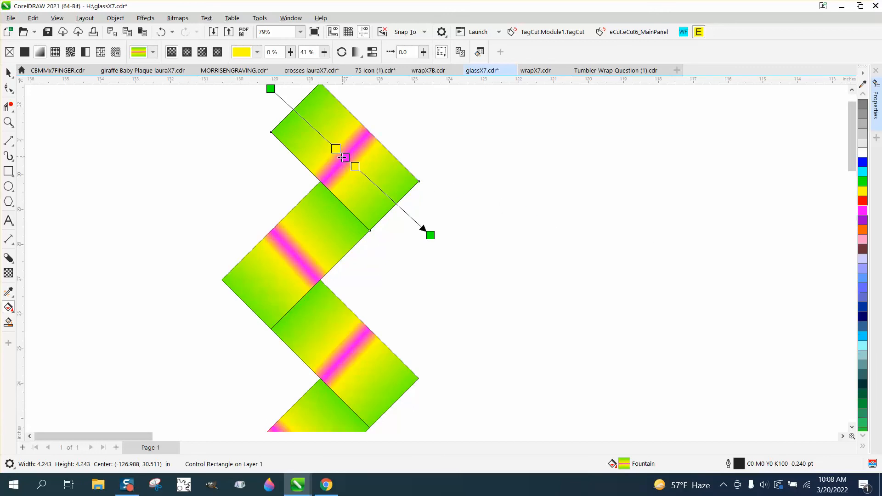
click(8, 72)
scroll(305, 154, down, 1)
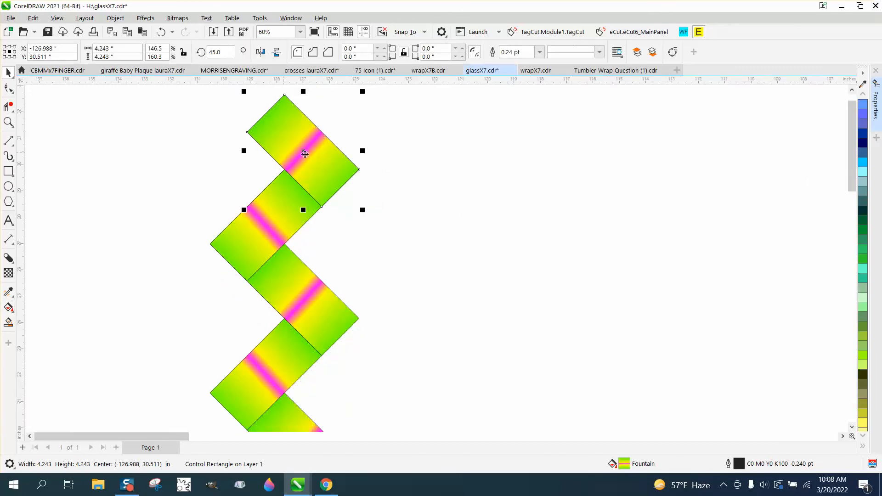
Group all the rectangles of the zigzag column and shift the group sideways by one column spacing
scroll(441, 160, down, 2)
scroll(414, 257, down, 1)
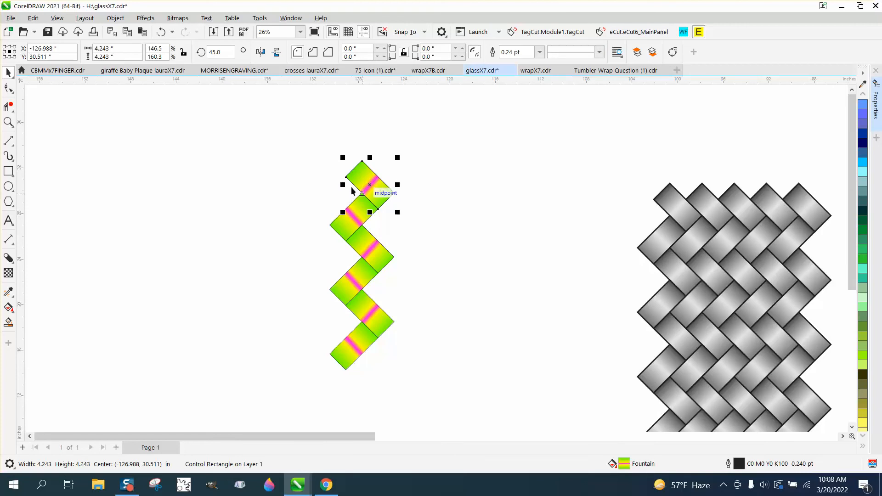
drag(311, 137, 470, 381)
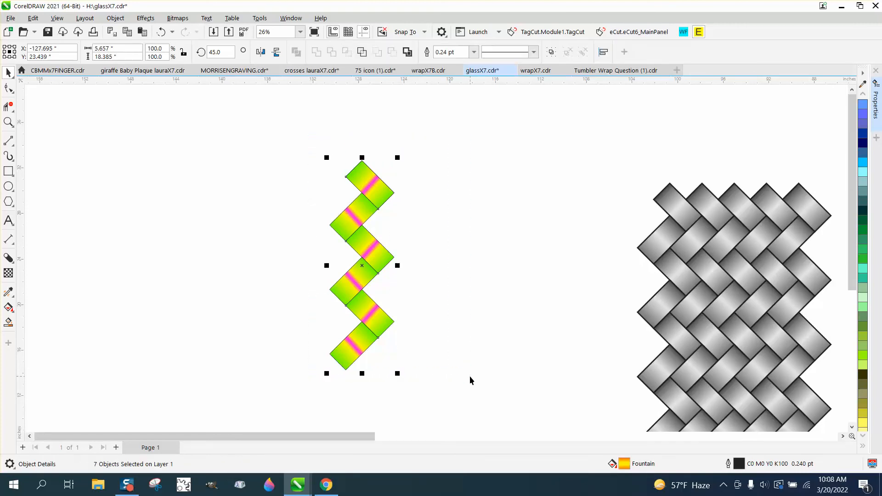
key(ctrl+g)
drag(330, 226, 364, 224)
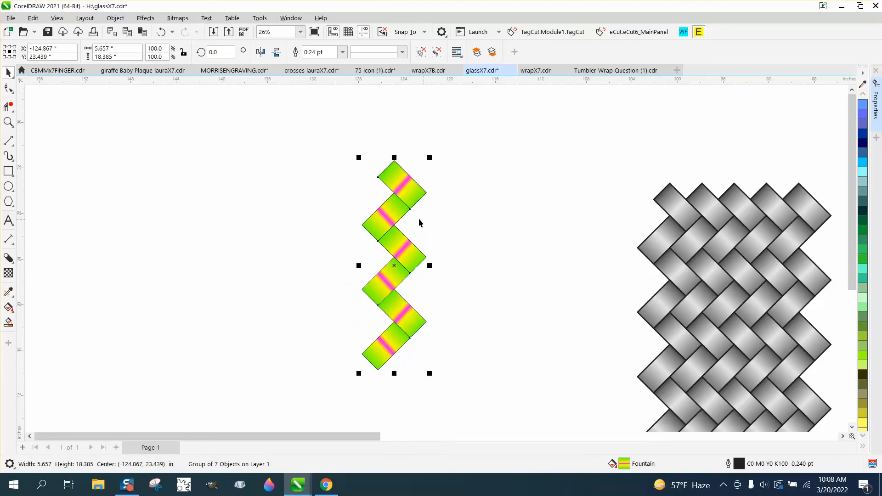
Place a copy of the grouped zigzag column snapped beside the original and repeat the duplication until the weave has seven columns
drag(361, 225, 412, 228)
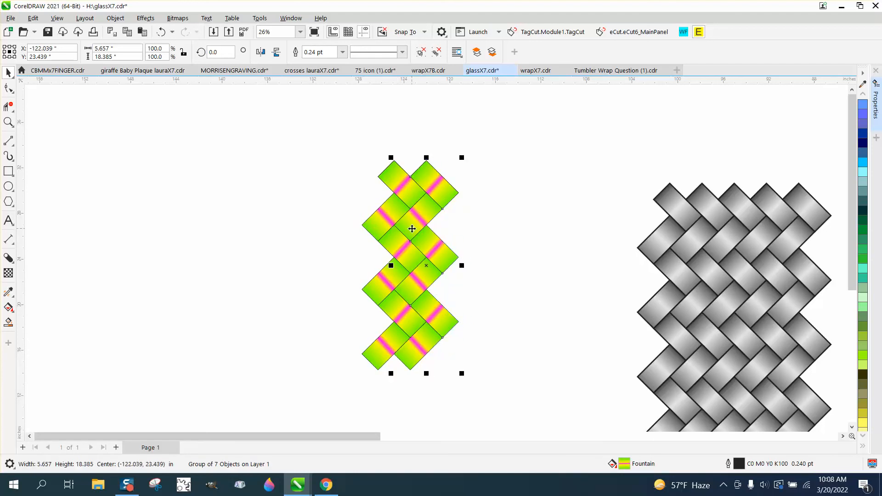
key(ctrl+r)
key(ctrl+r)
key(ctrl+r)
key(ctrl+r)
key(ctrl+r)
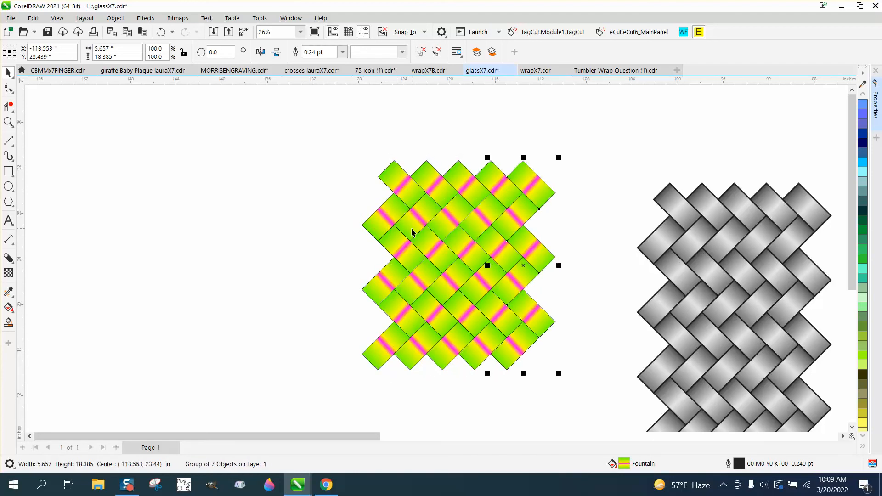
Add light blue to the first column group's fountain fill and pull the red end nodes of its overlapping fill outward
click(392, 152)
click(403, 183)
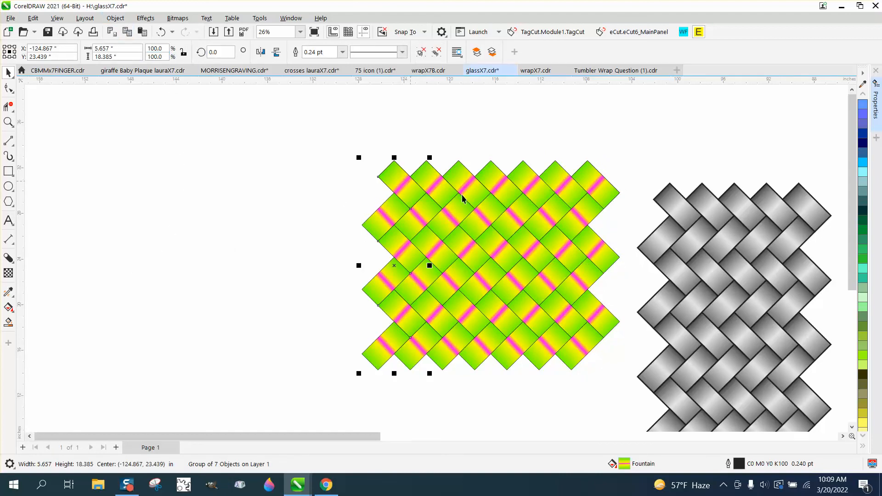
click(9, 307)
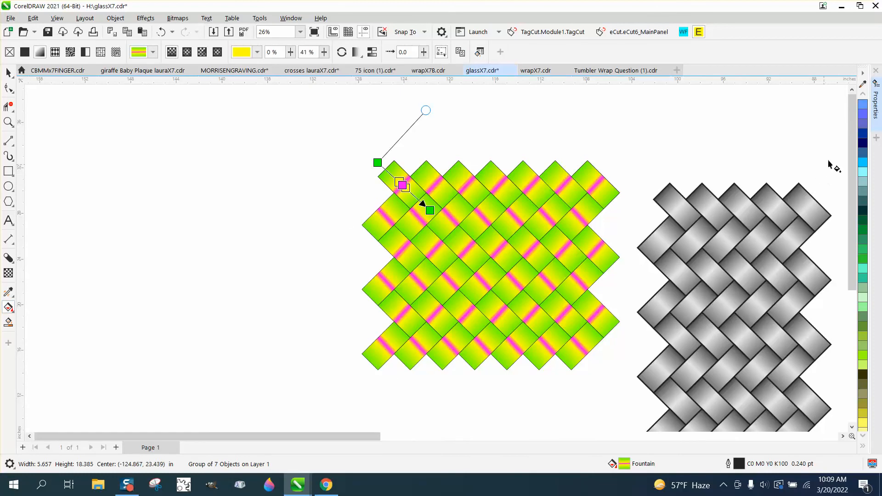
drag(579, 152, 402, 187)
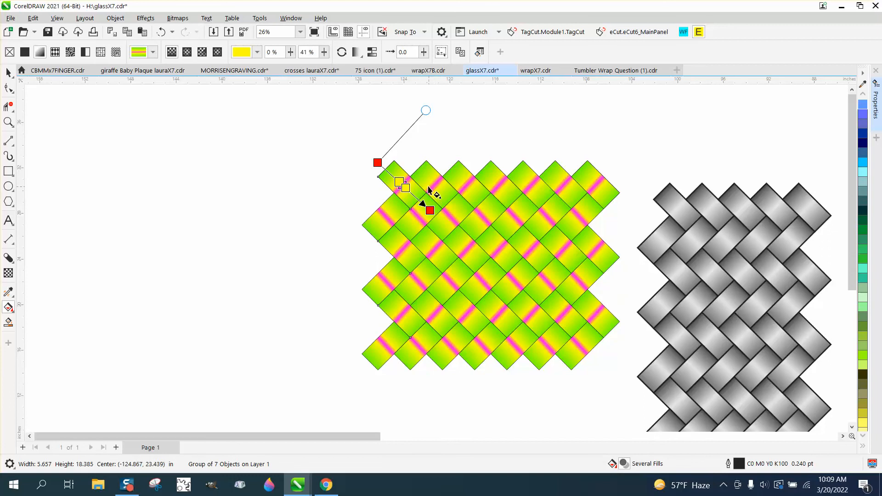
click(378, 162)
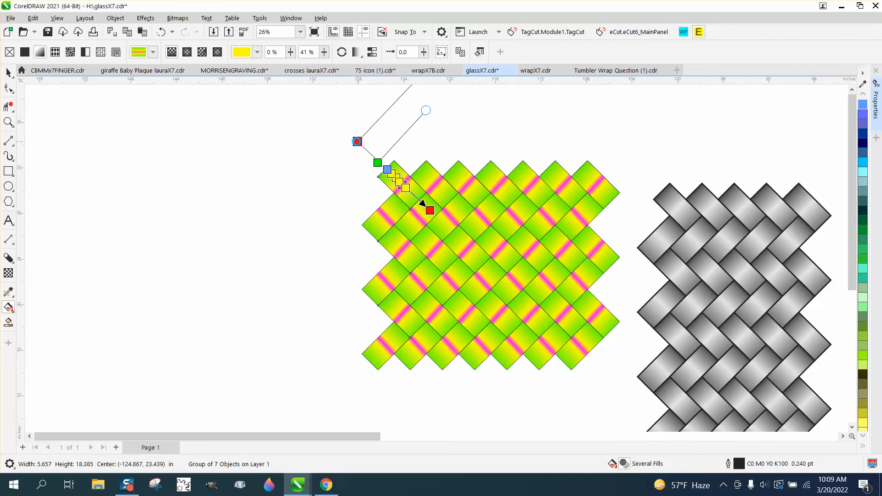
click(428, 208)
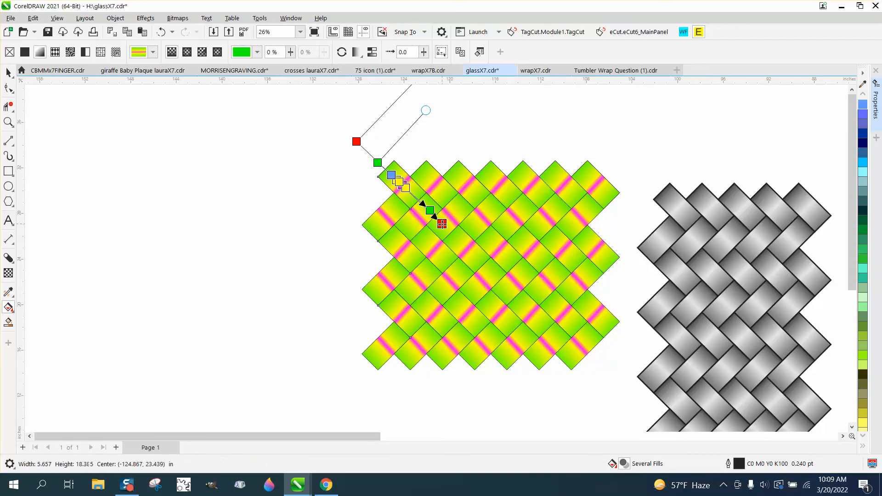
Colour an inner node and both lower end nodes of the first column's overlapping fountain fills light blue, then deselect the column
click(10, 122)
click(40, 122)
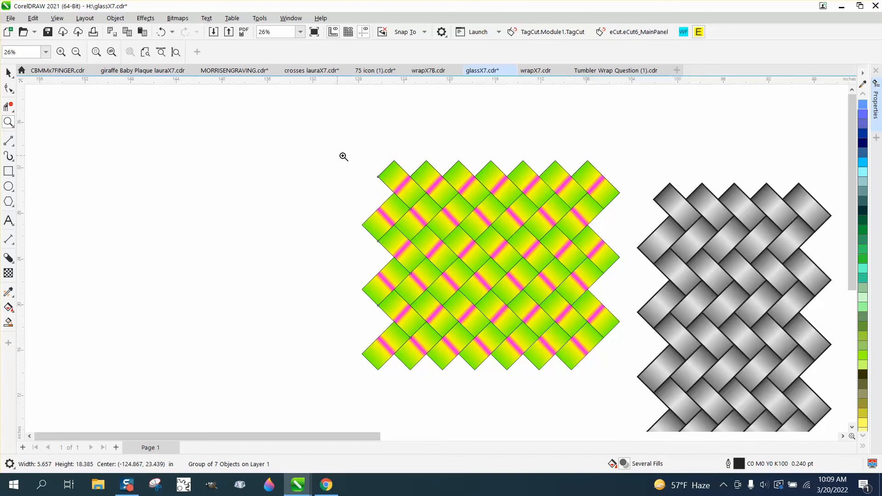
drag(588, 293, 587, 292)
click(8, 308)
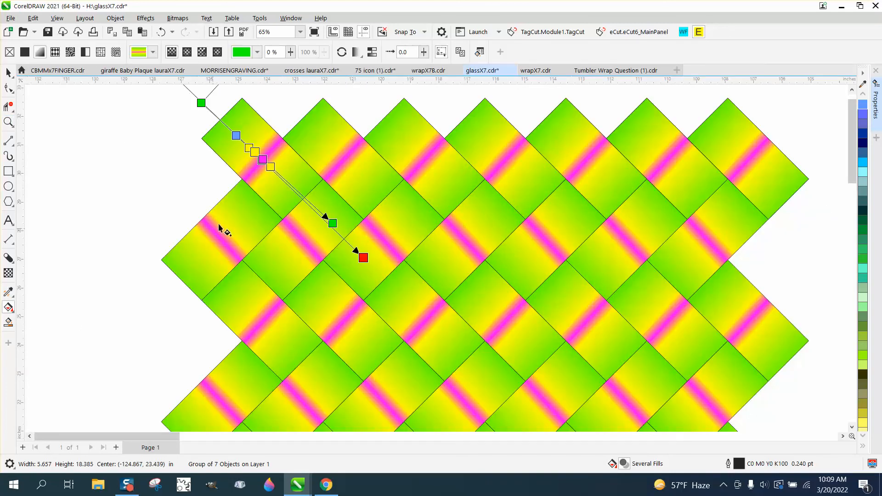
drag(335, 226, 336, 234)
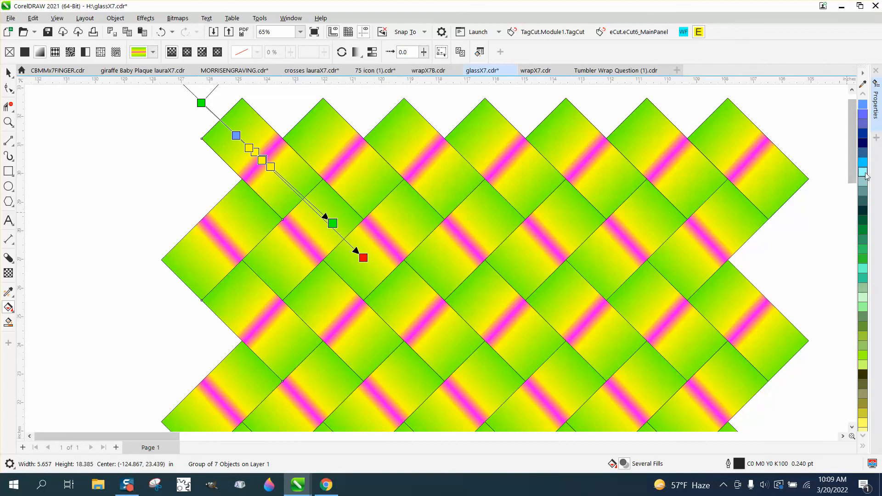
drag(849, 111, 249, 147)
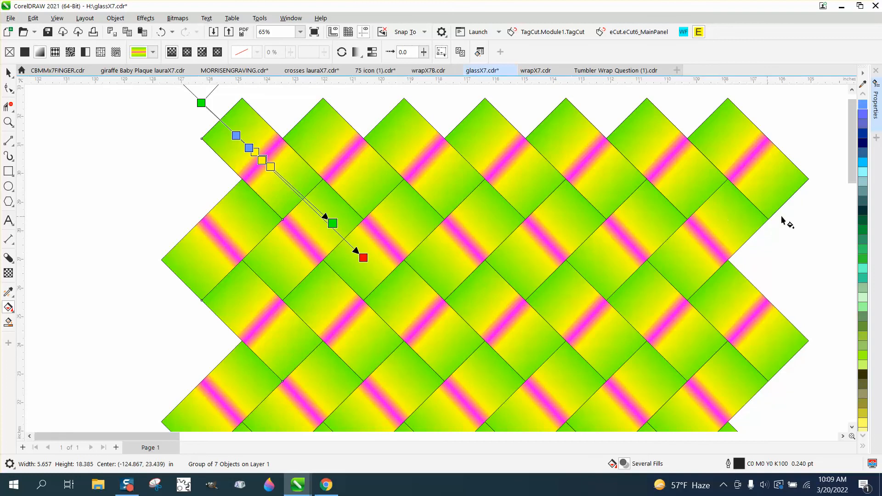
drag(862, 114, 363, 258)
drag(863, 112, 332, 222)
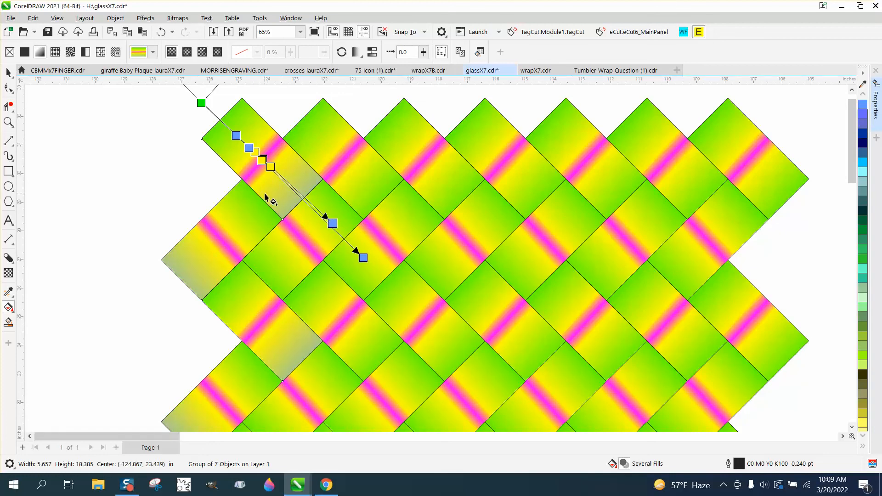
click(191, 169)
Select all seven columns of the green, yellow and magenta weave pattern together
scroll(227, 167, down, 5)
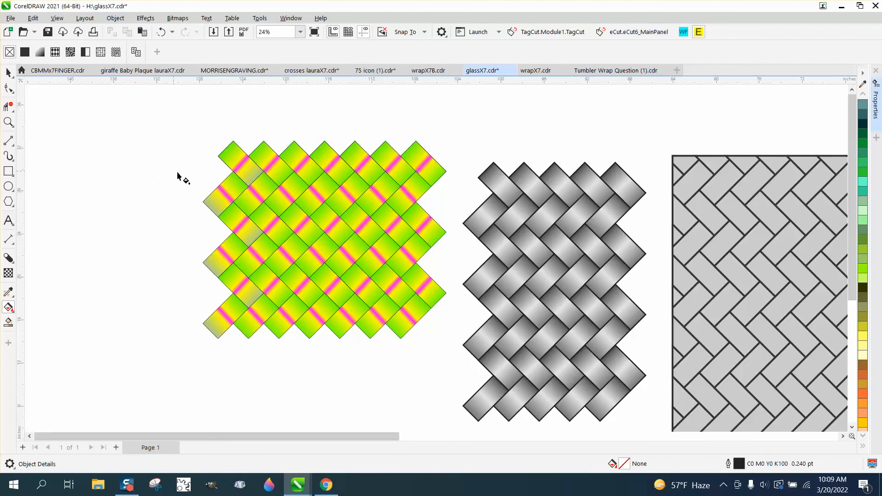
click(9, 73)
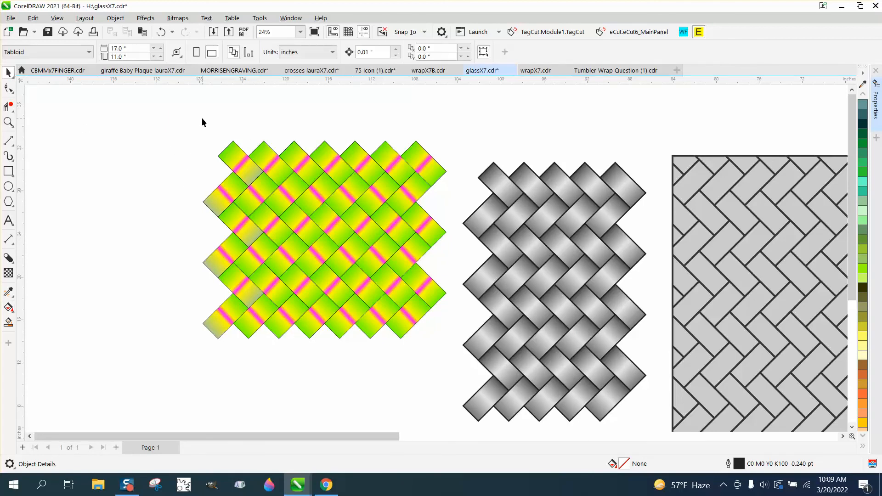
drag(190, 121, 474, 392)
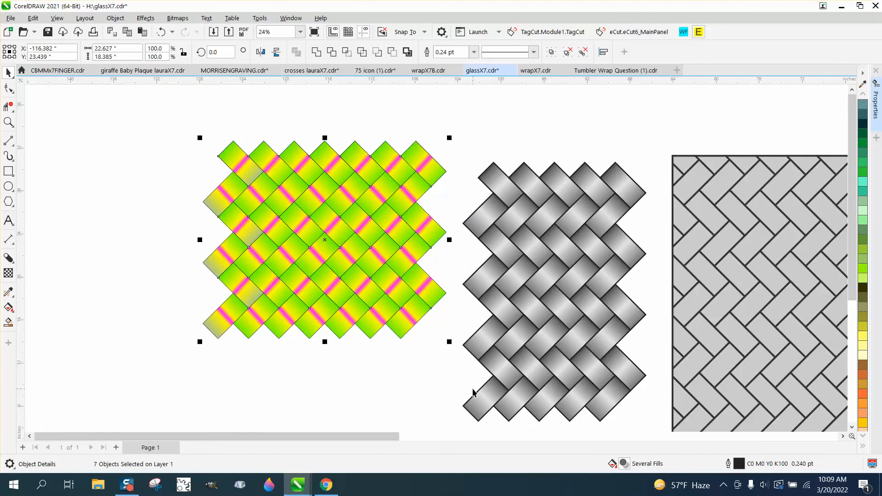